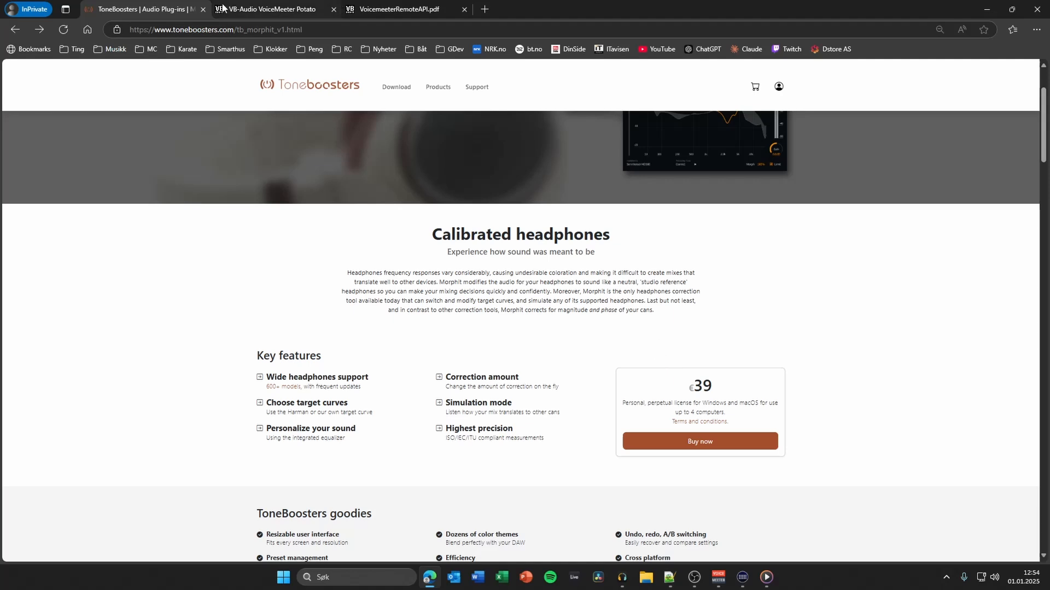
# - Compare the Voicemeeter, Banana and Potato product pages on the VB-Audio site, finishing on Potato, and put the browser away
pyautogui.click(249, 9)
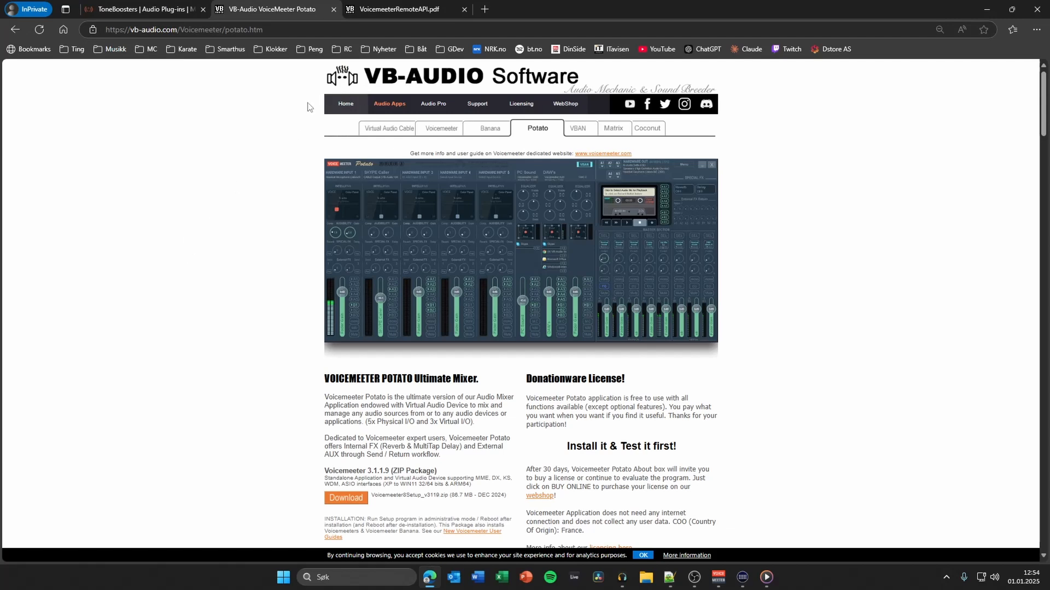
pyautogui.click(439, 133)
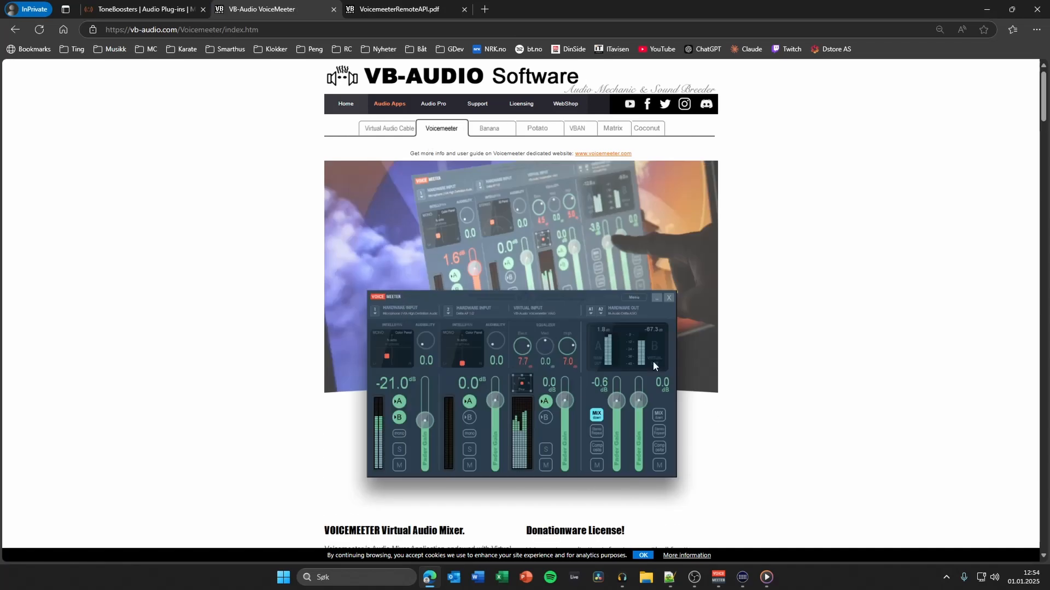
pyautogui.click(488, 132)
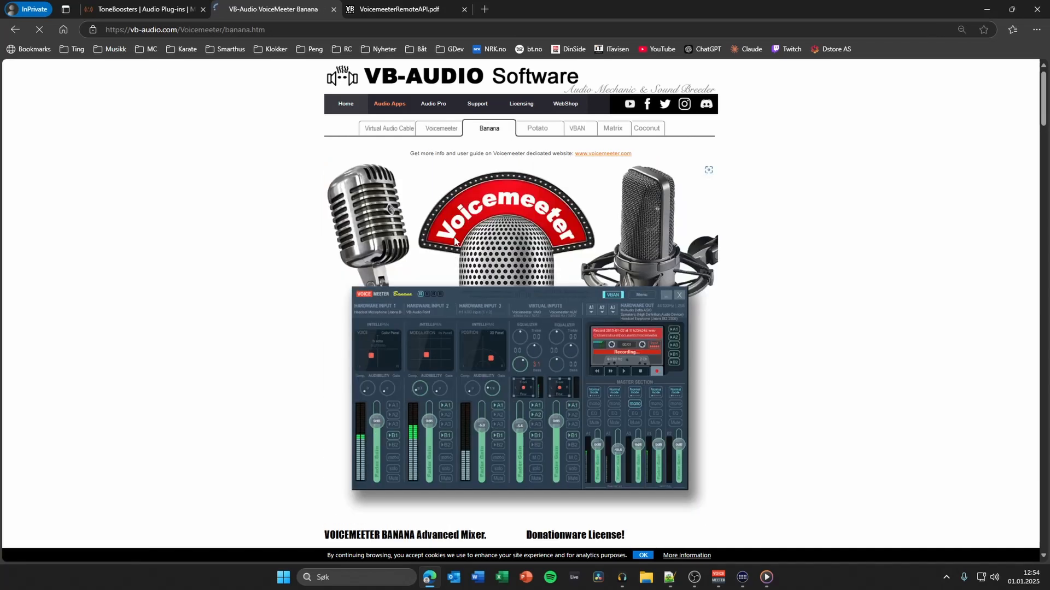
pyautogui.click(538, 129)
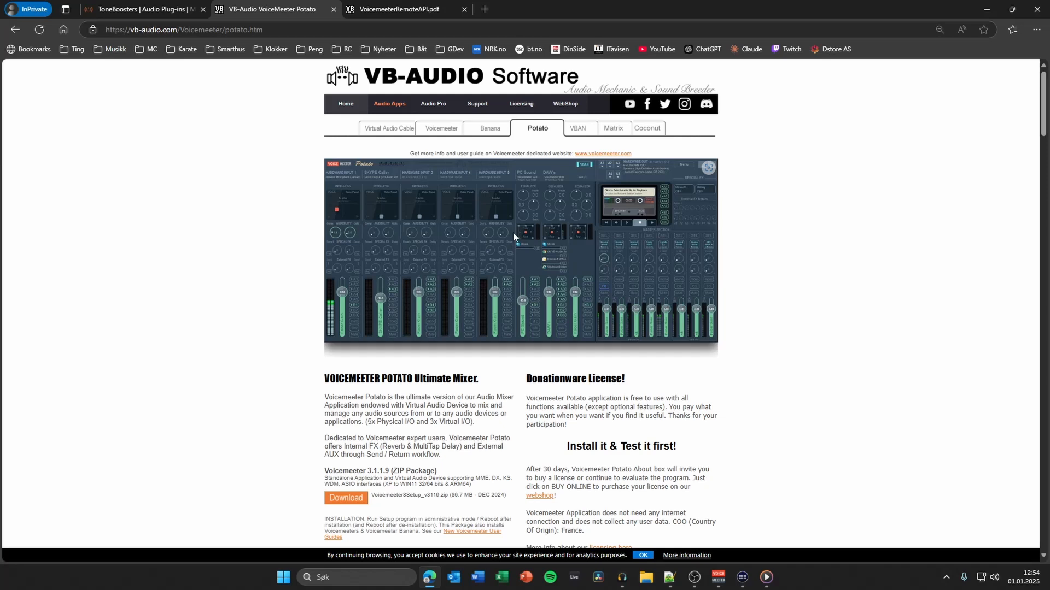
pyautogui.click(988, 16)
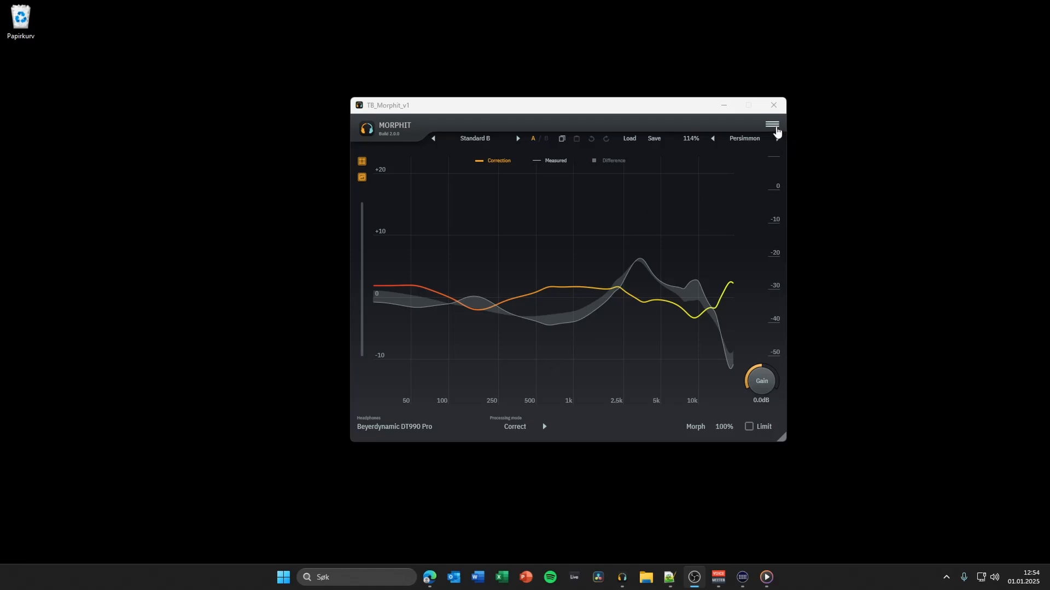
# - In Morphit's Audio/MIDI settings, set the output device to MAIN Left/Right (2- Minifuse 2)
pyautogui.click(776, 130)
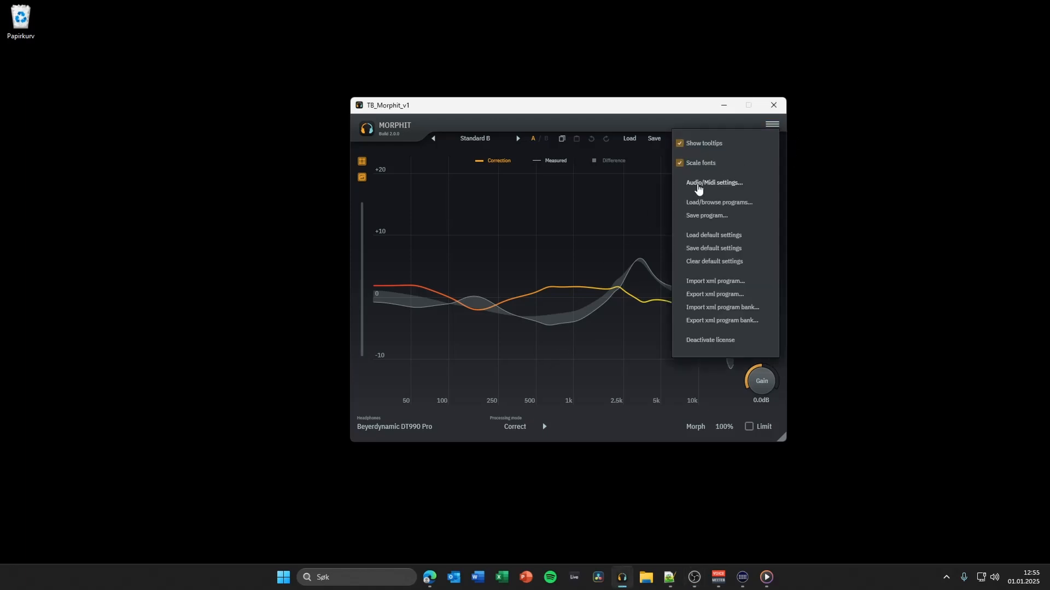
pyautogui.click(697, 188)
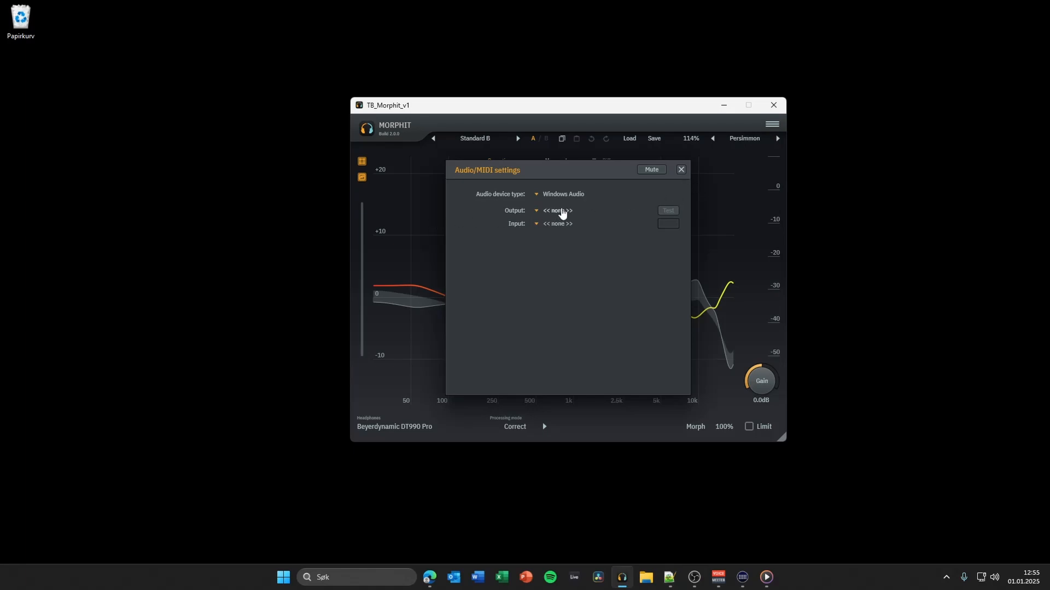
pyautogui.click(562, 211)
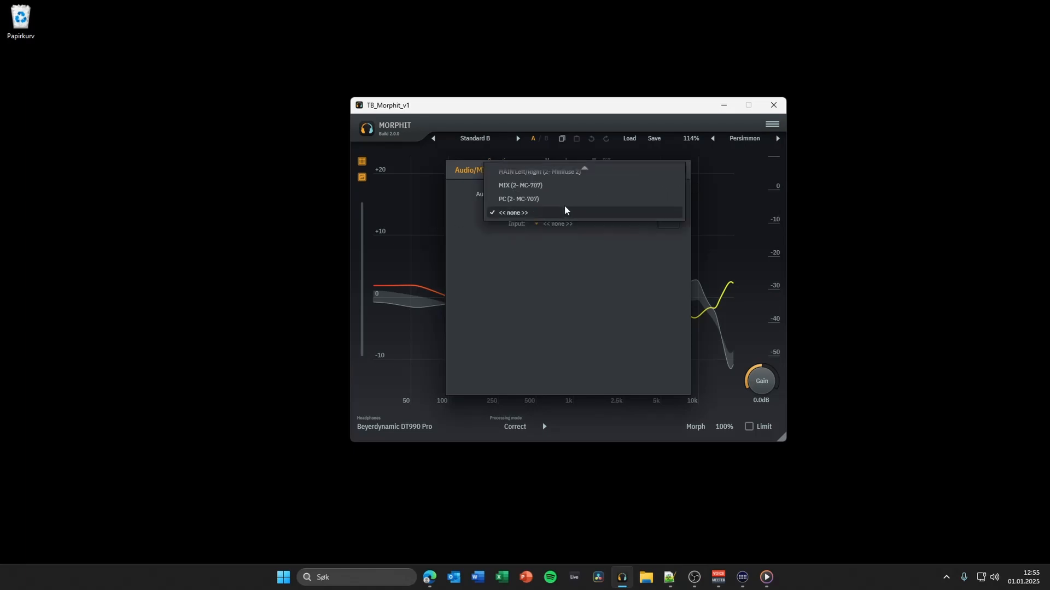
pyautogui.scroll(3, 555, 232)
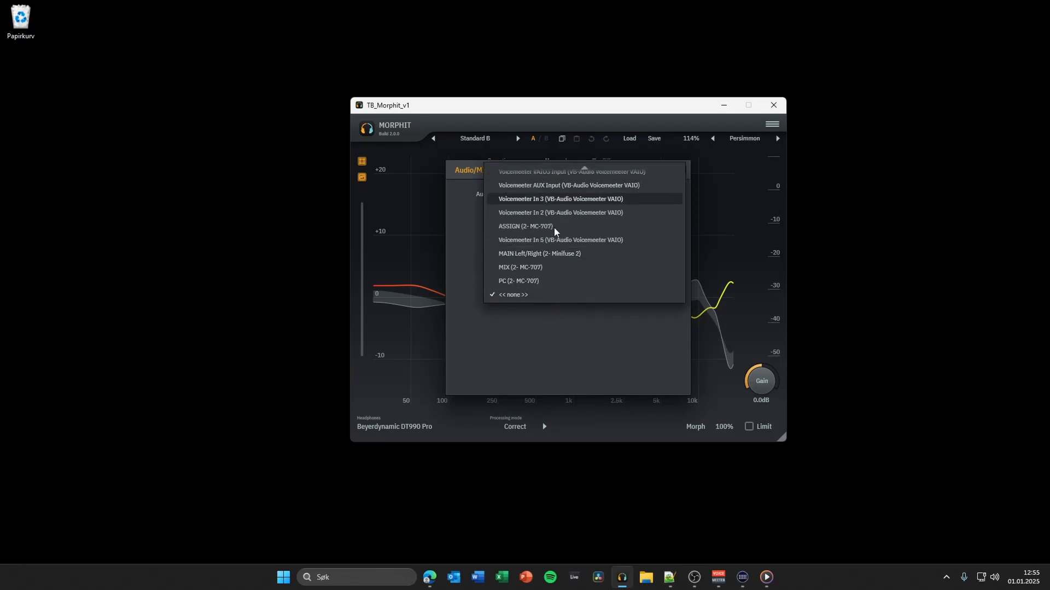
pyautogui.click(543, 255)
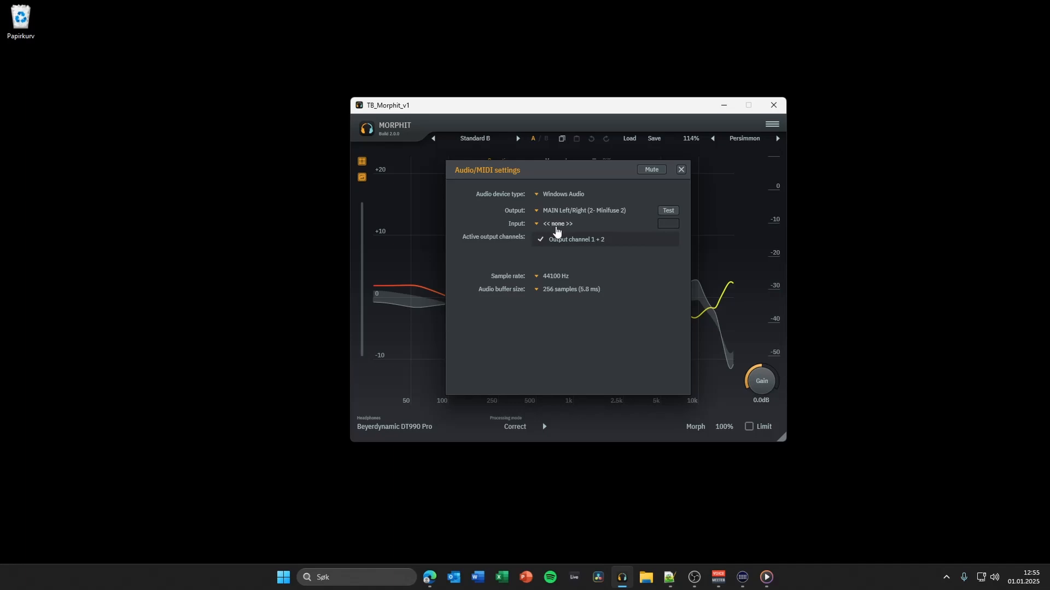
# - Set the input device to Voicemeeter Out B3 (VB-Audio Voicemeeter VAIO) and close the audio settings
pyautogui.click(561, 225)
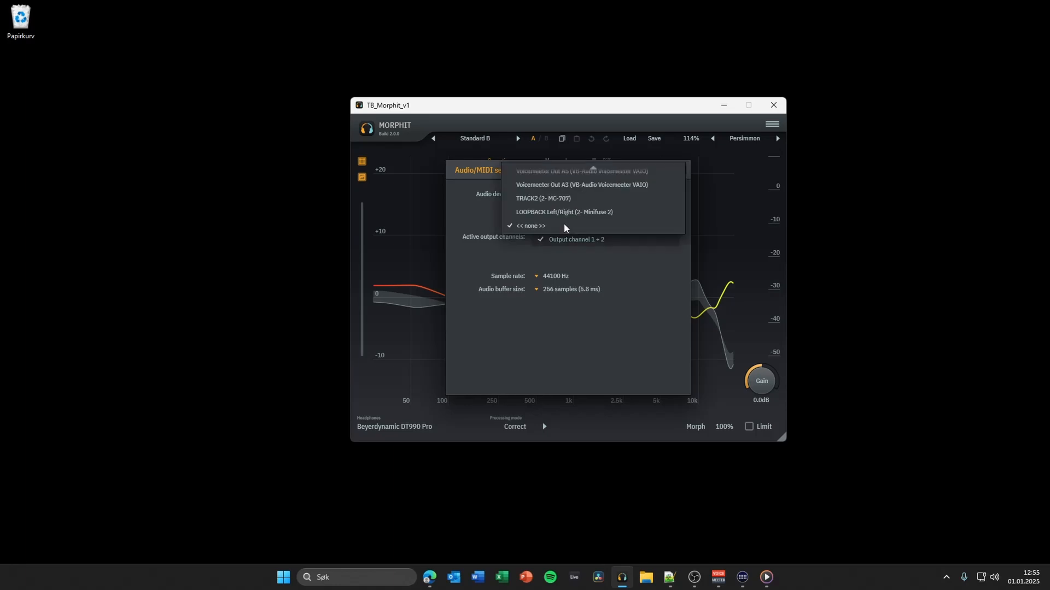
pyautogui.scroll(5, 587, 225)
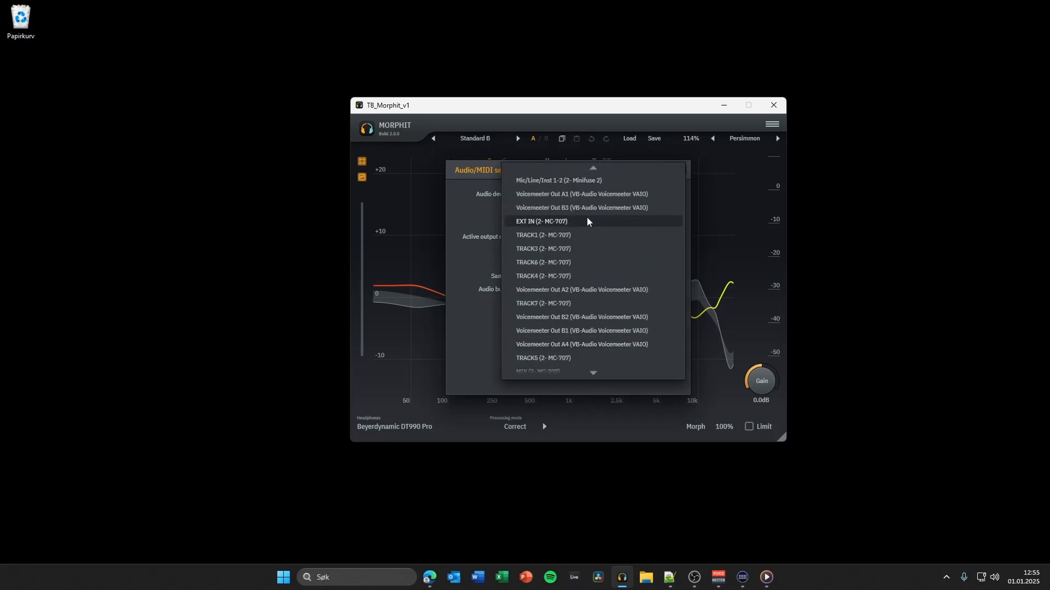
pyautogui.scroll(1, 587, 226)
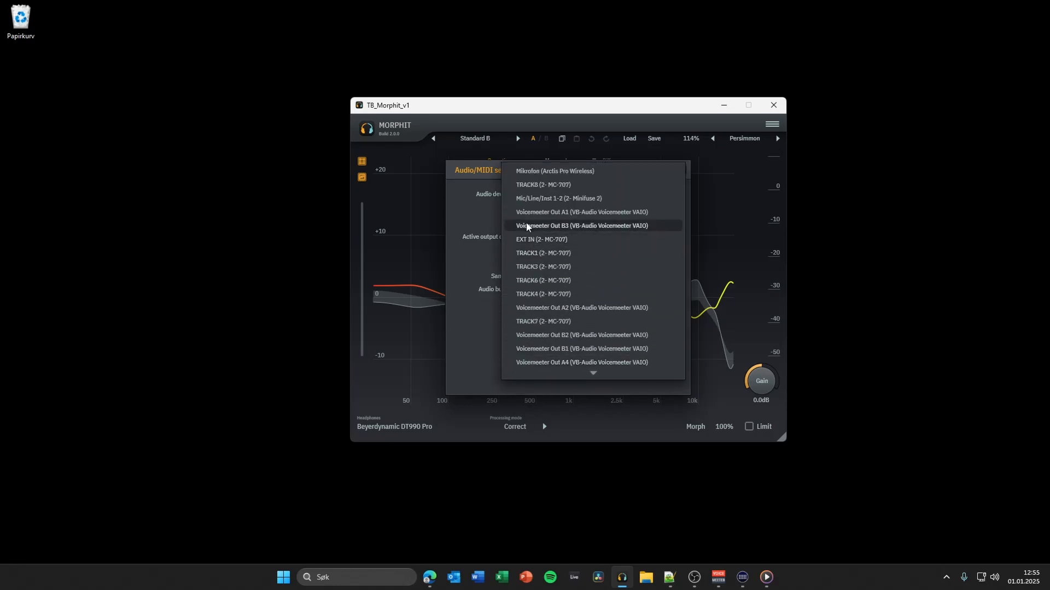
pyautogui.click(570, 226)
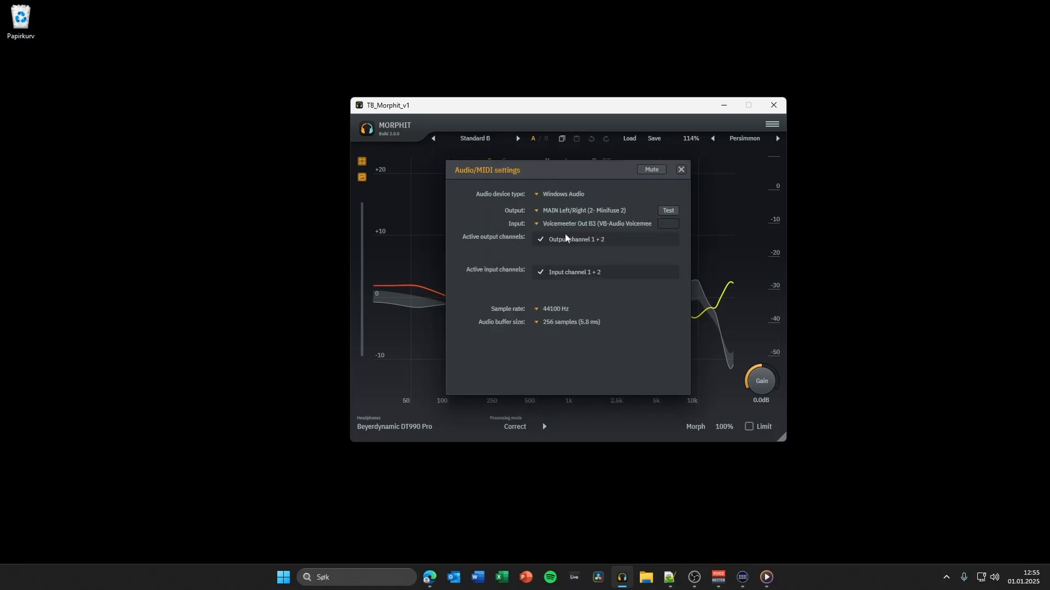
pyautogui.click(680, 171)
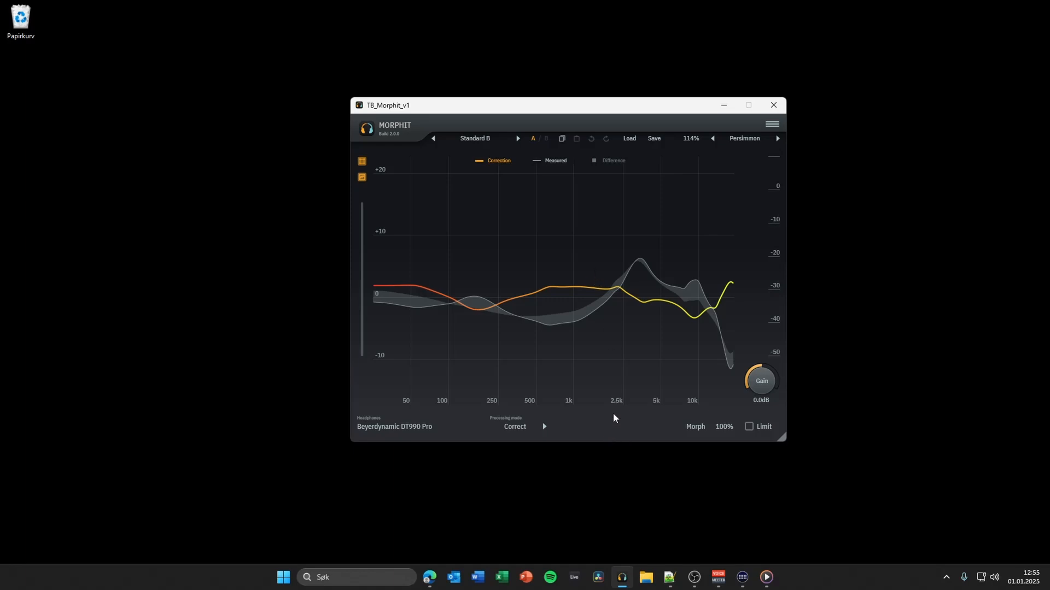
# - Bring up the Voicemeeter Potato mixer and Morphit, and arrange both windows so the mixer's virtual inputs and Morphit's meter are visible
pyautogui.click(718, 576)
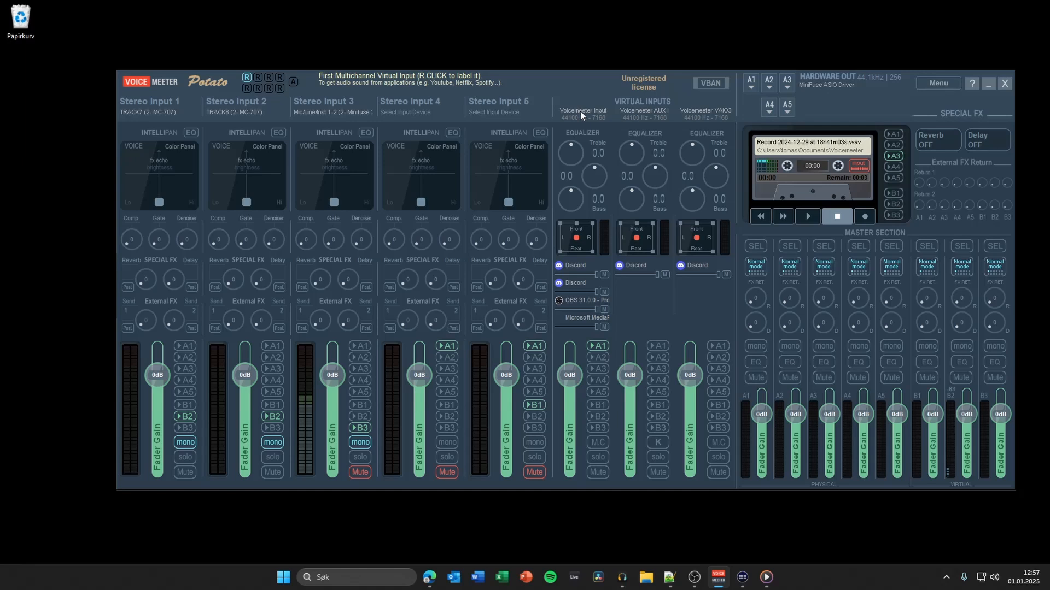
pyautogui.click(599, 346)
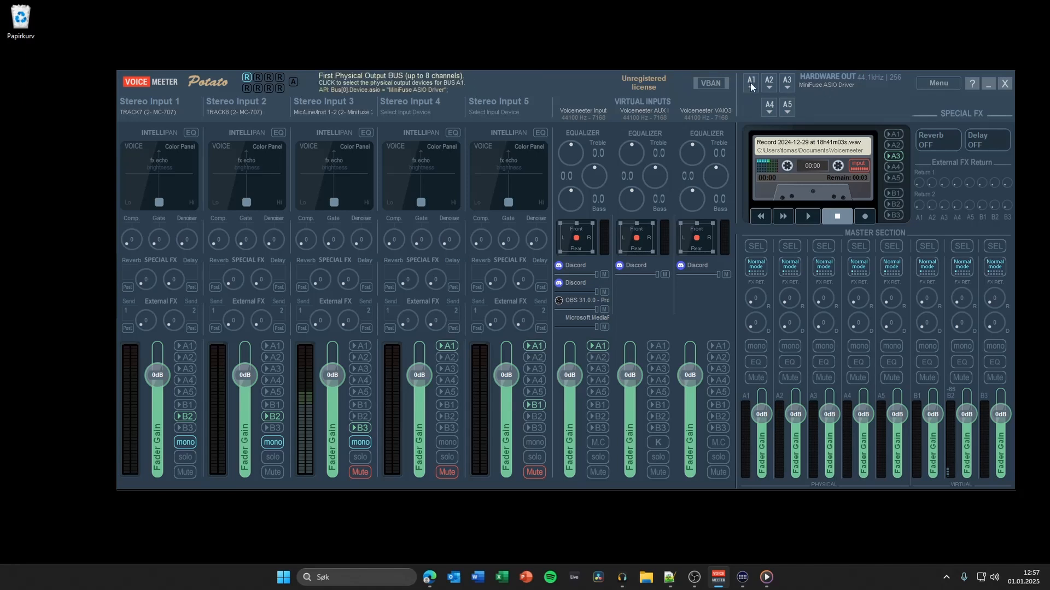
pyautogui.moveTo(591, 74); pyautogui.dragTo(492, 74)
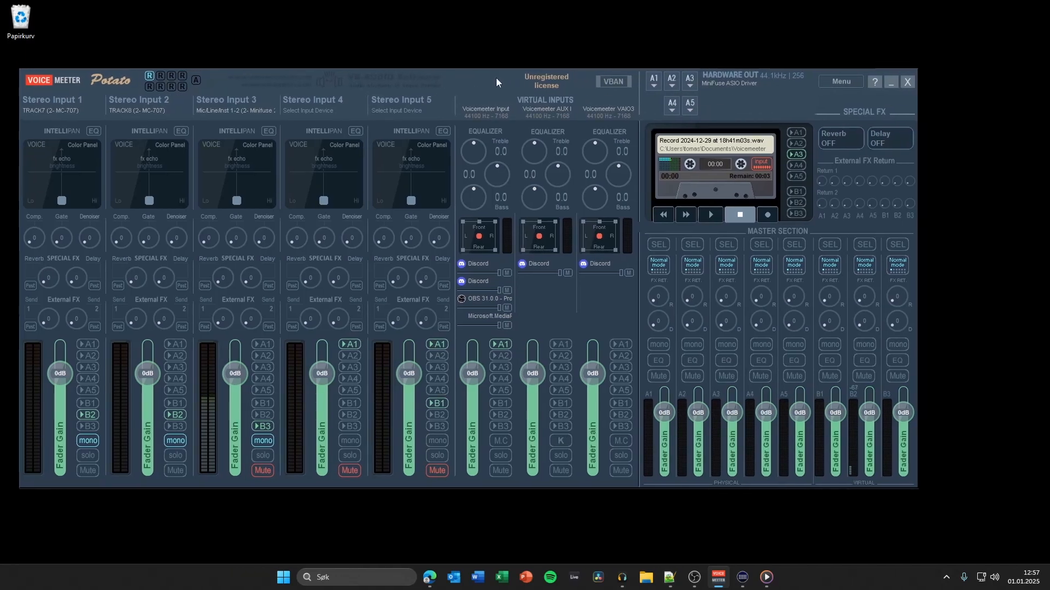
pyautogui.click(622, 584)
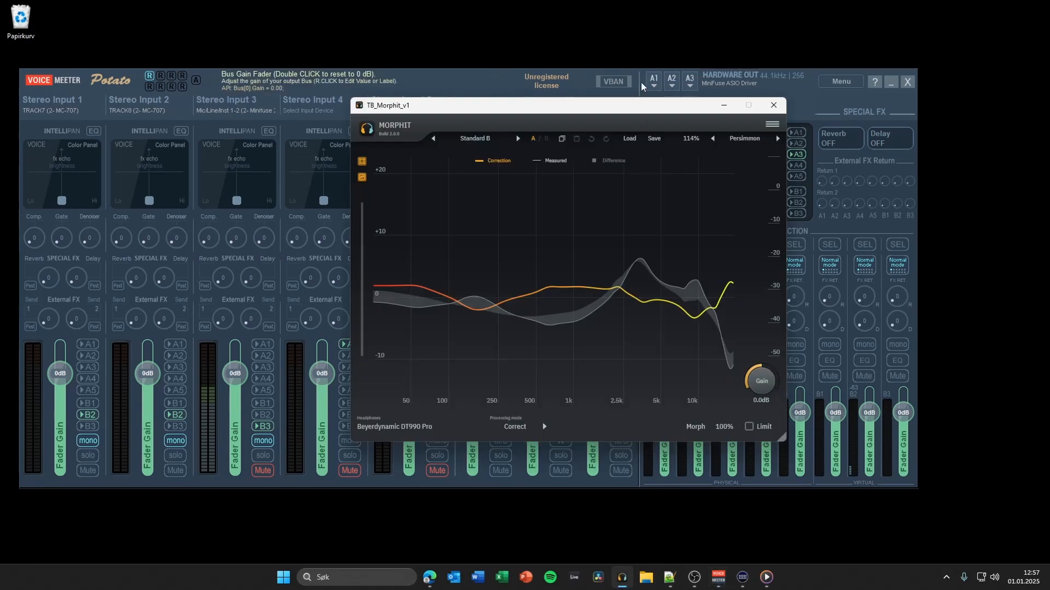
pyautogui.moveTo(560, 120); pyautogui.dragTo(823, 122)
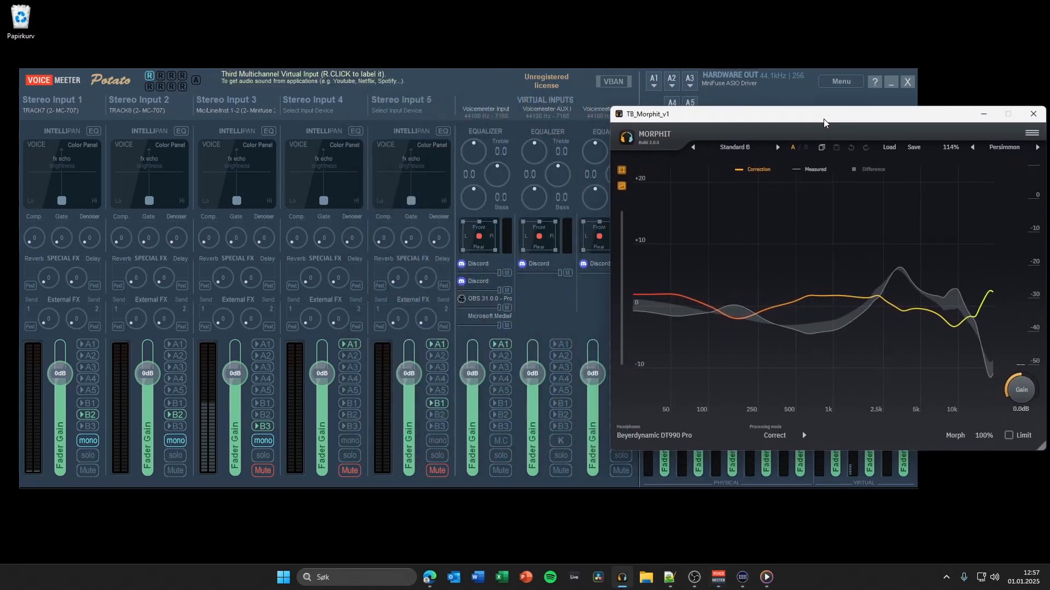
# - Route the Voicemeeter Input strip to B3 instead of A1, and play Sleeping City in the media player
pyautogui.click(487, 80)
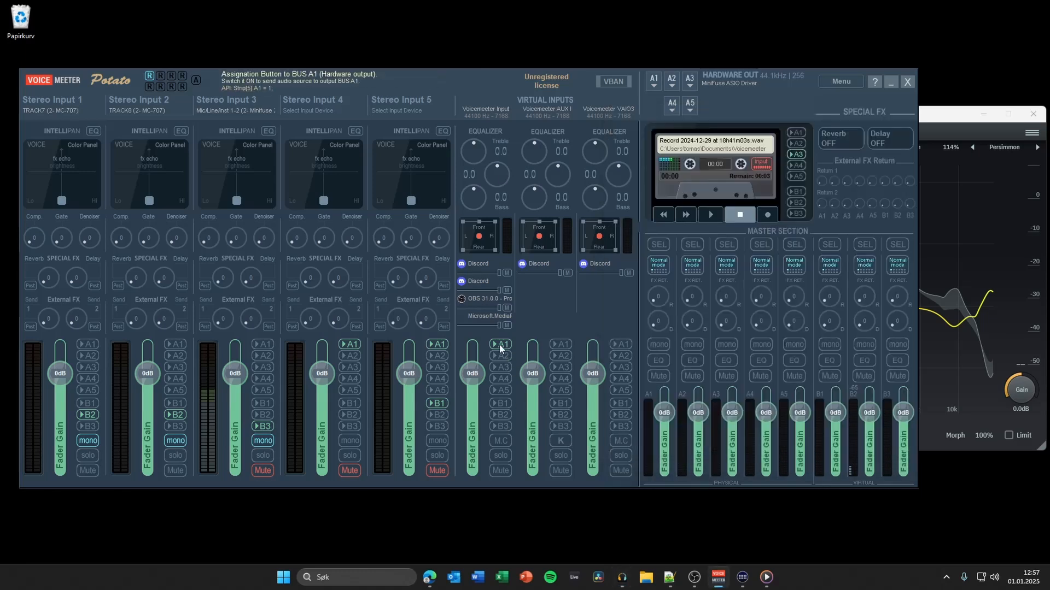
pyautogui.click(501, 426)
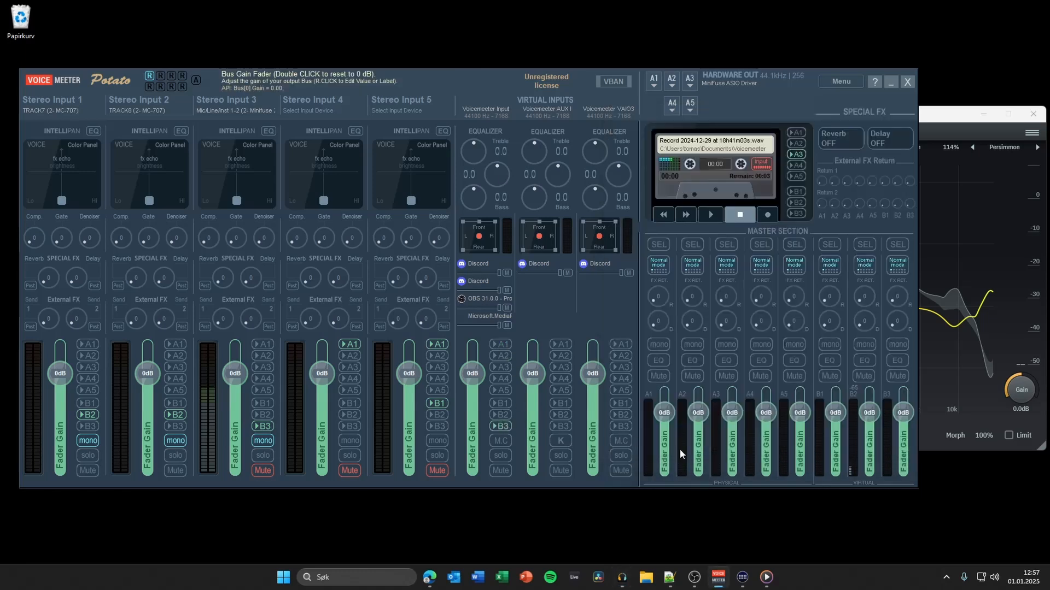
pyautogui.click(766, 575)
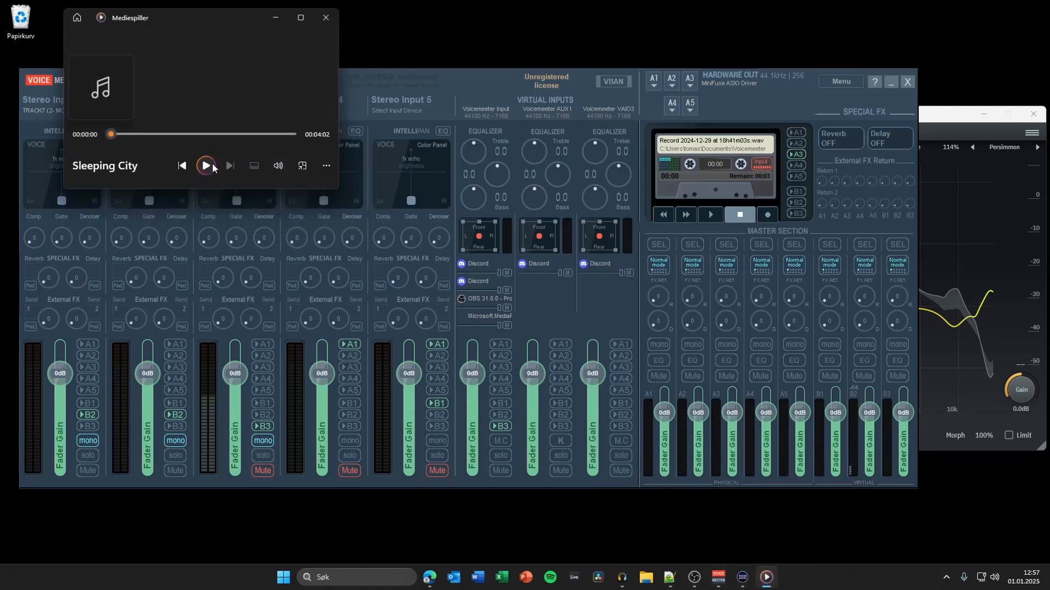
pyautogui.click(206, 167)
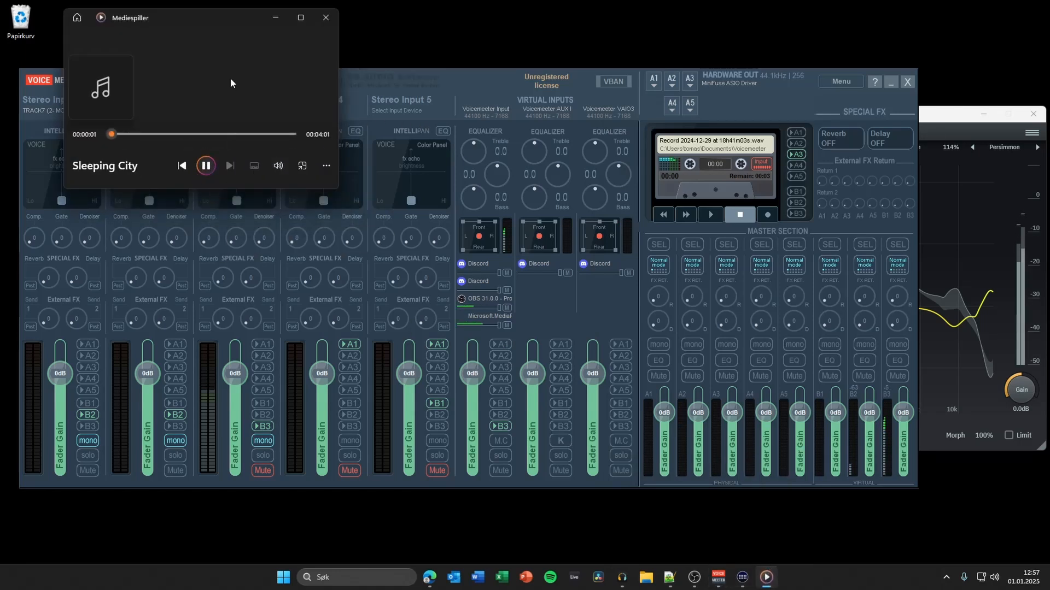
pyautogui.click(273, 17)
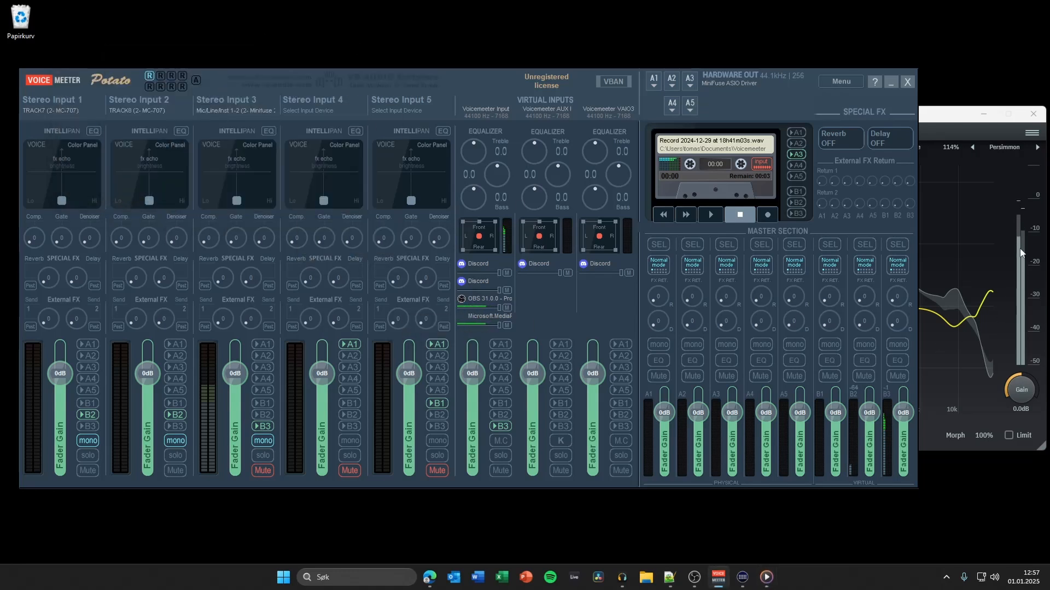
# - Route the Voicemeeter Input strip directly to A1 instead of B3 to bypass Morphit
pyautogui.click(929, 254)
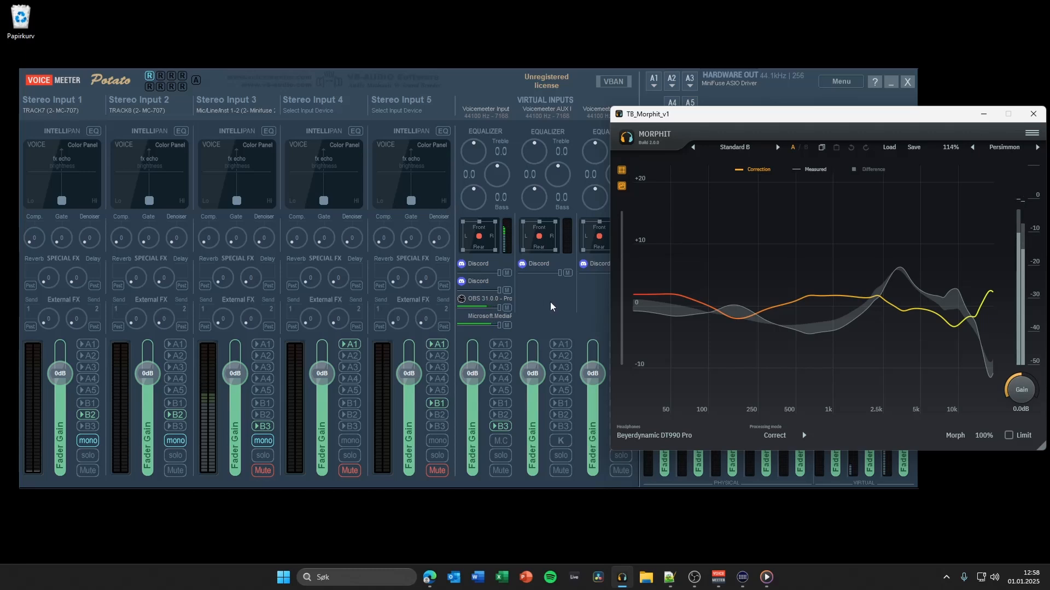
pyautogui.click(500, 426)
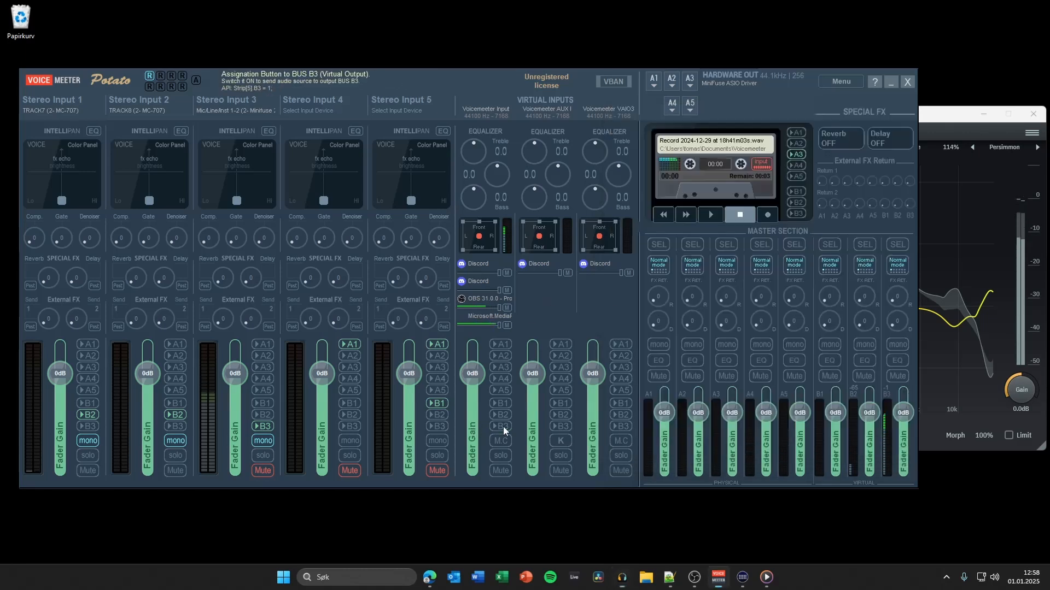
pyautogui.click(500, 344)
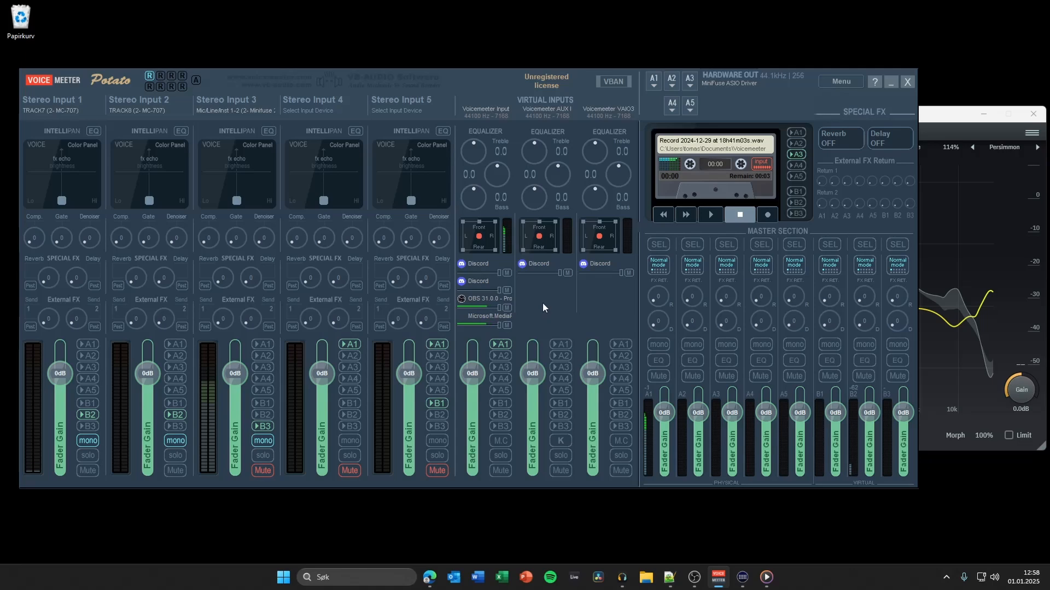
# - In Stream Deck, assign the VoiceMeeter Advanced Press/Long-Press action to the fourth key in the second row and show its Keypress setting
pyautogui.click(743, 578)
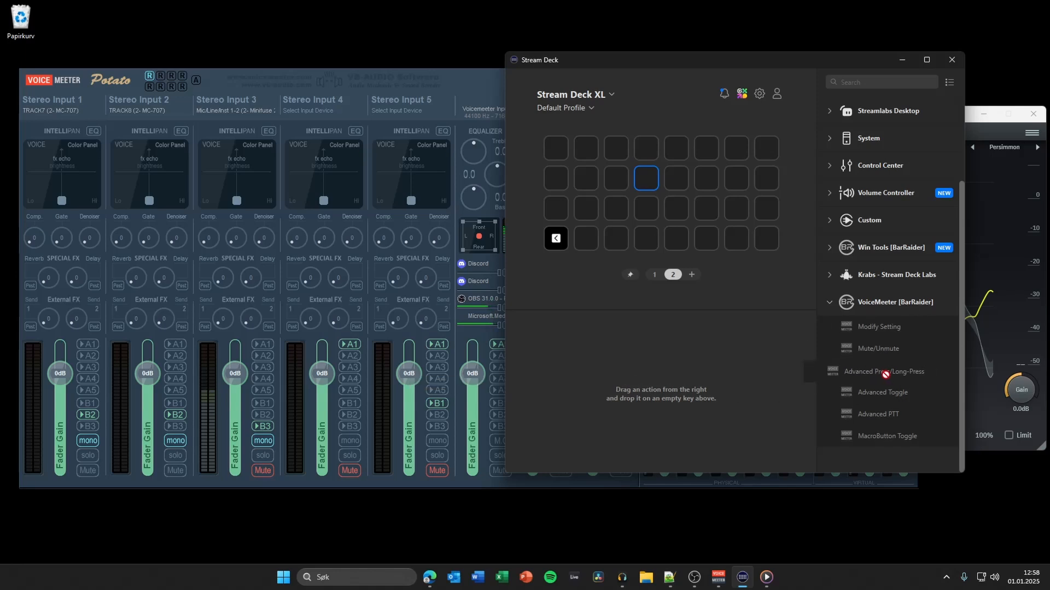
pyautogui.moveTo(896, 374); pyautogui.dragTo(644, 176)
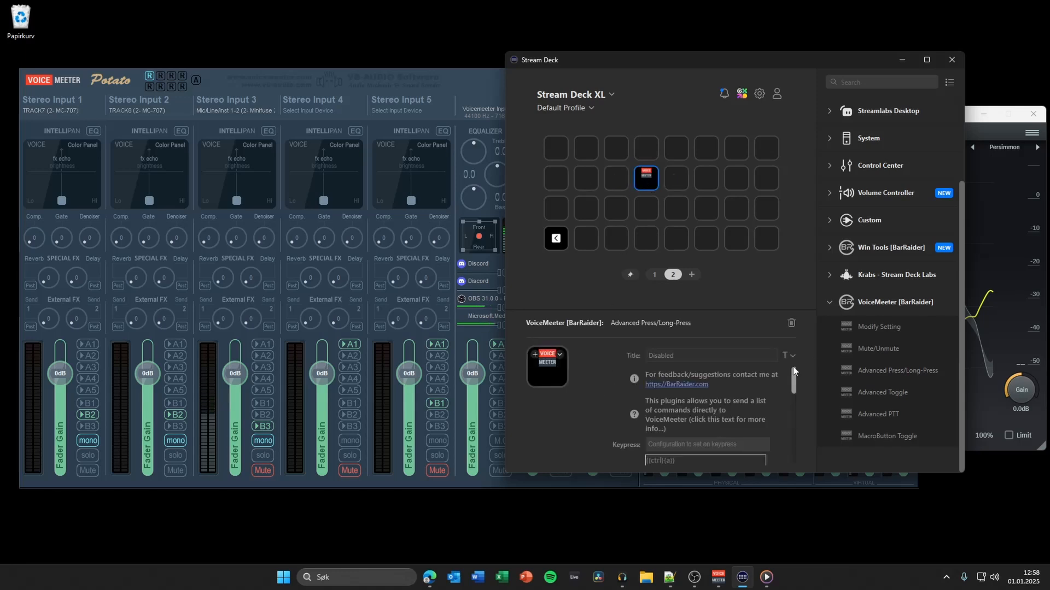
pyautogui.moveTo(793, 382); pyautogui.dragTo(793, 389)
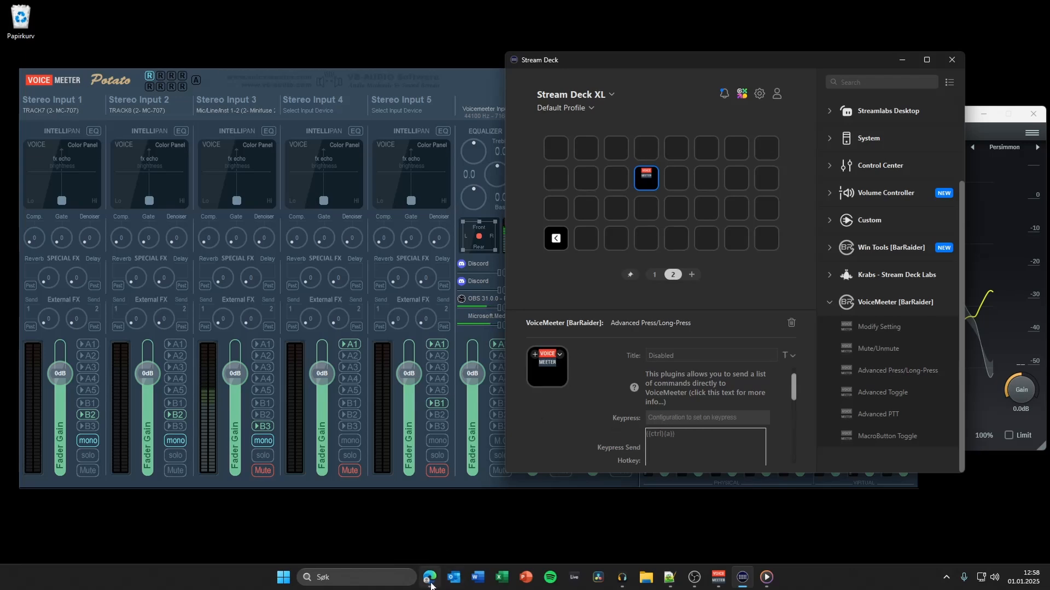
# - Look up the Input Strip Parameters in VoicemeeterRemoteAPI.pdf in the browser, and return to the Voicemeeter mixer
pyautogui.moveTo(430, 577)
pyautogui.click(476, 513)
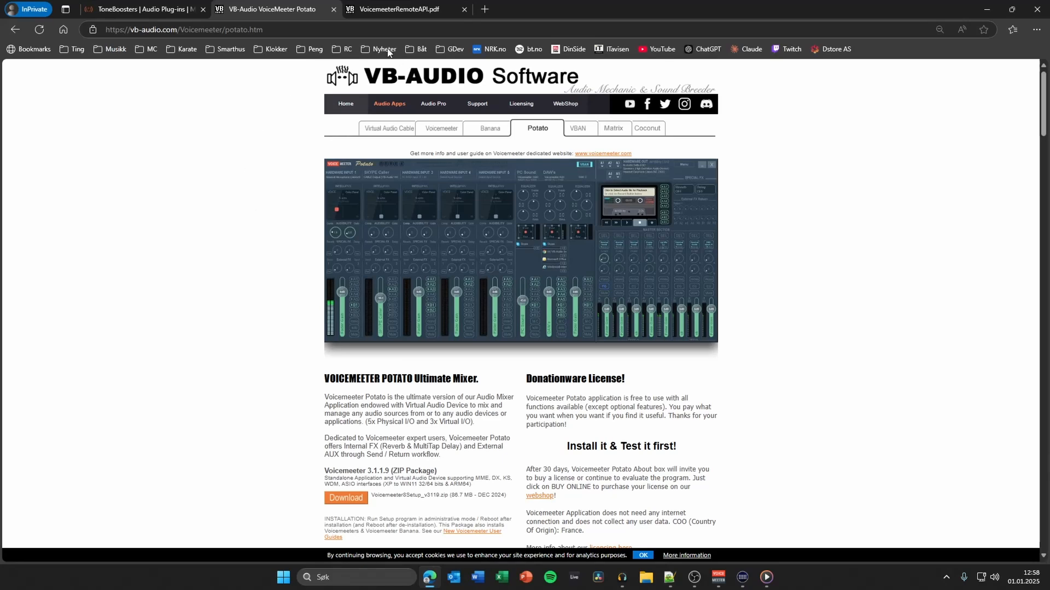
pyautogui.click(397, 9)
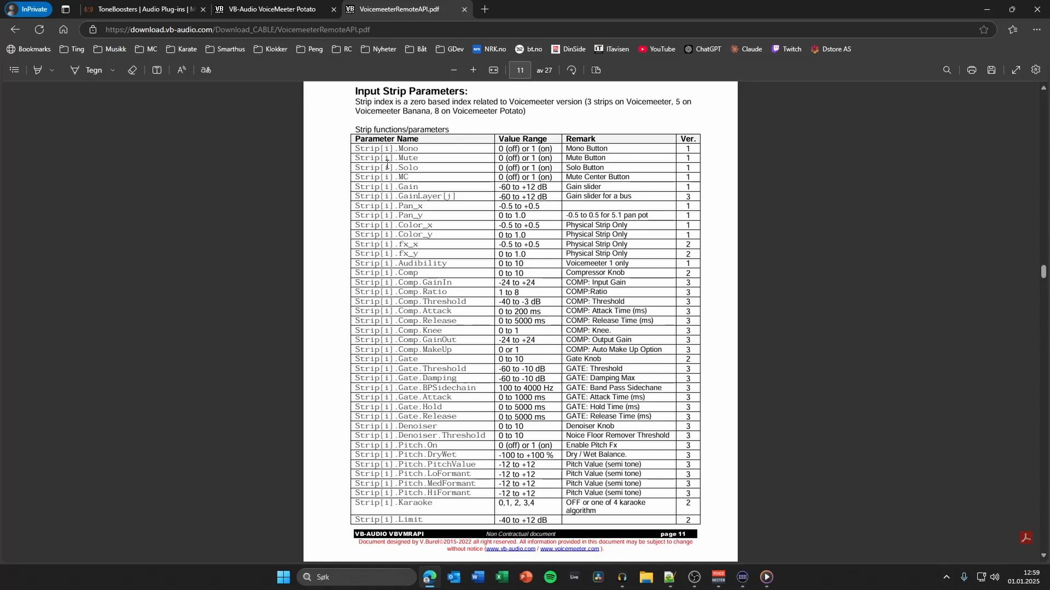
pyautogui.click(990, 11)
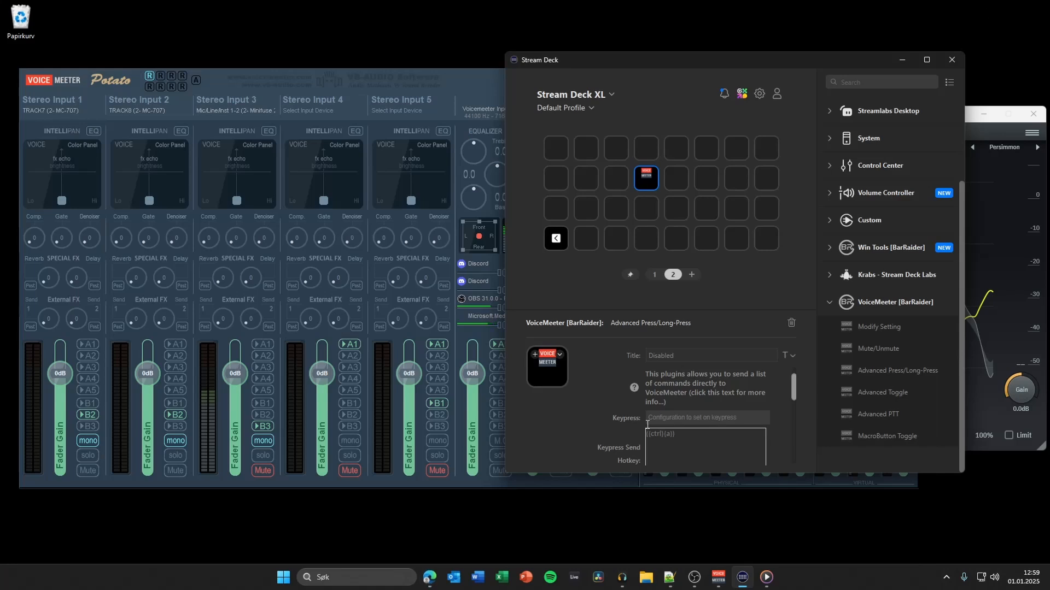
pyautogui.click(470, 74)
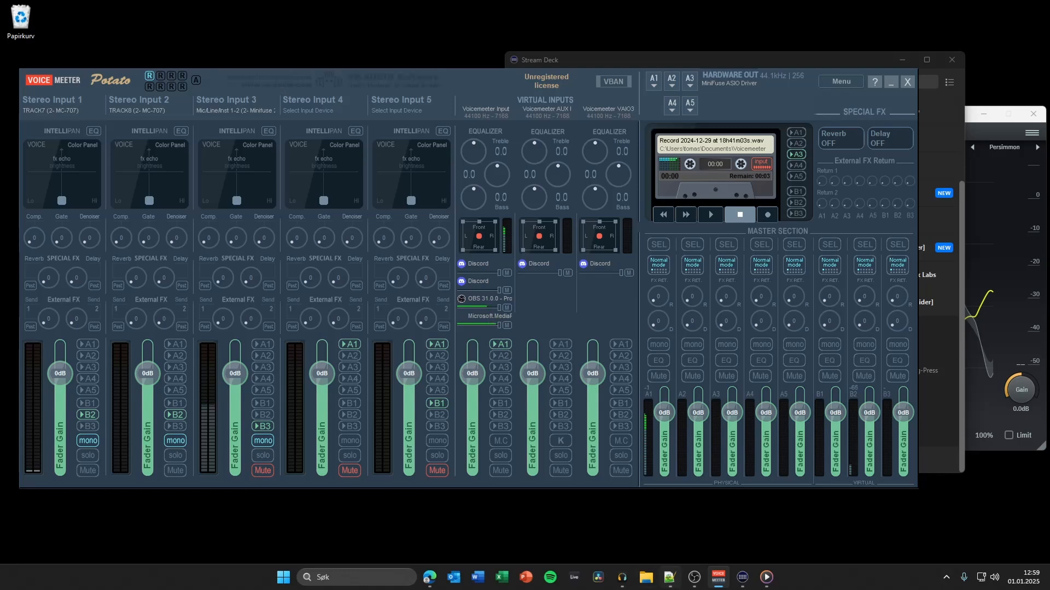
# - In Stream Deck, set the VoiceMeeter key's Keypress configuration to "Strip[5].A1=0;Strip[5].B3=1;" and shift the window to uncover more of the mixer
pyautogui.click(670, 577)
pyautogui.click(688, 60)
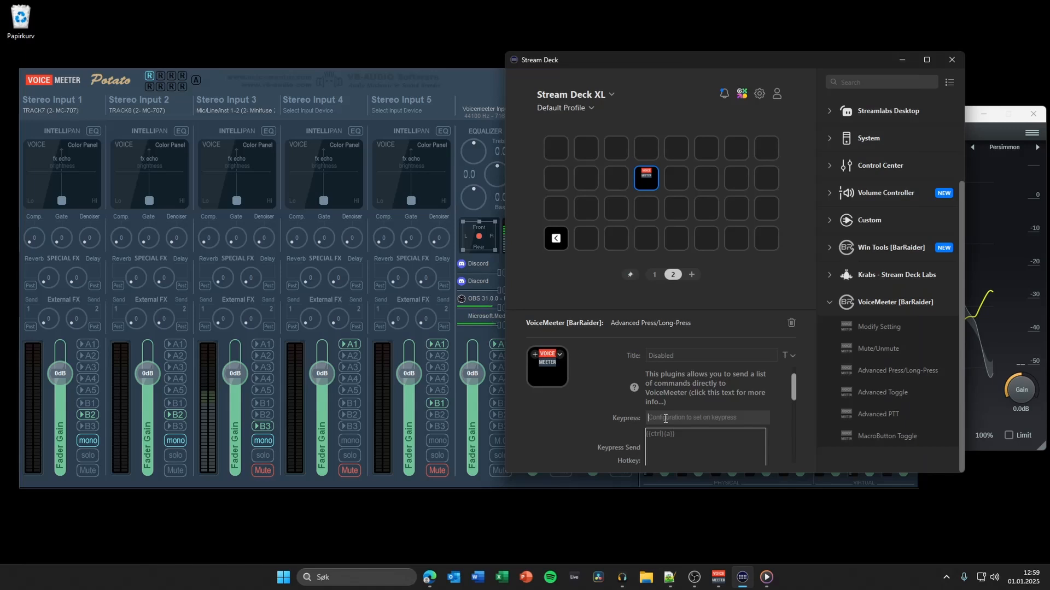
pyautogui.write('Strip[5].A1=0;Strip[5].B3=1')
pyautogui.moveTo(614, 57); pyautogui.dragTo(670, 64)
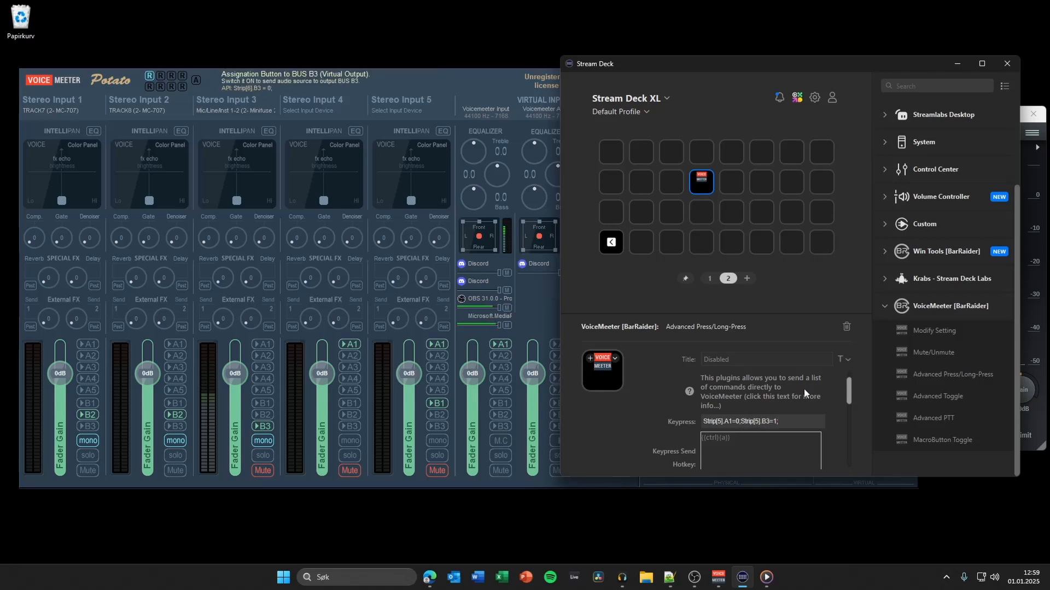
# - Set the key's Long Keypress configuration to "Strip[5].A1=1;Strip[5].B3=0" and move the Stream Deck window clear of the mixer's Voicemeeter Input strip
pyautogui.moveTo(849, 392); pyautogui.dragTo(852, 414)
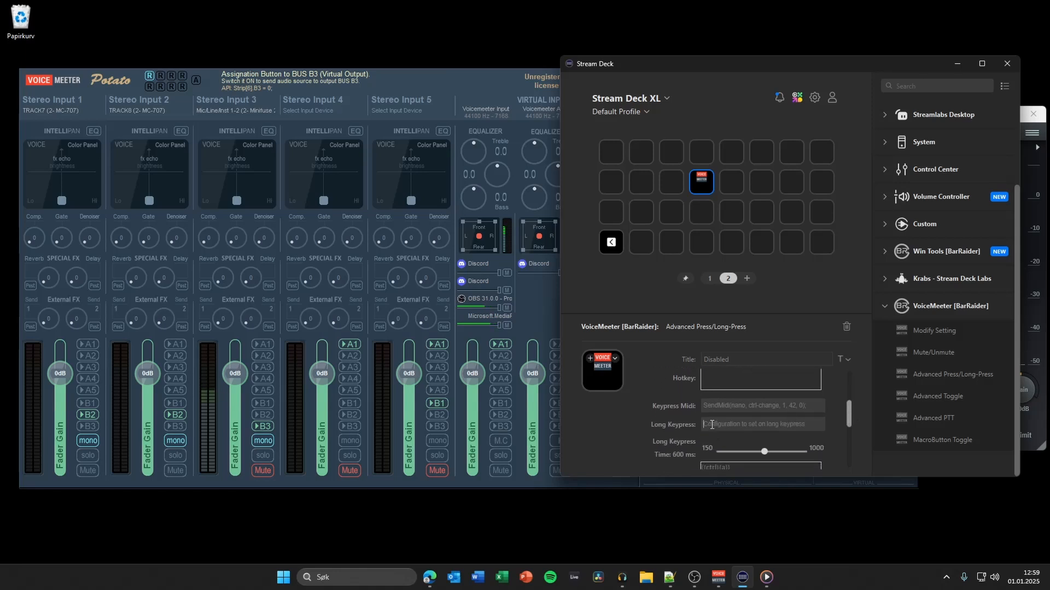
pyautogui.hotkey('alt', 'Tab')
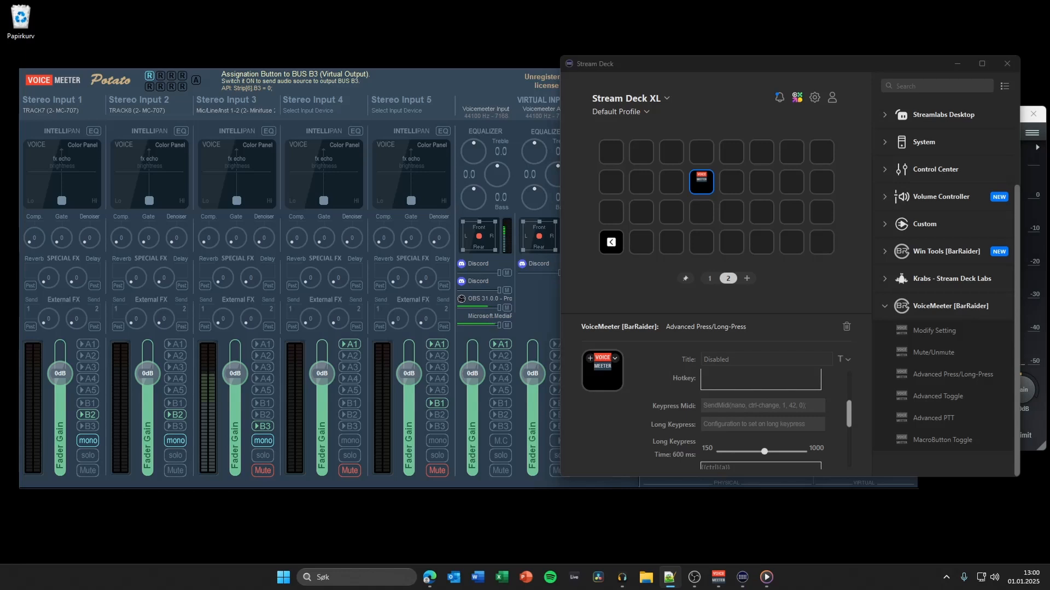
pyautogui.click(713, 424)
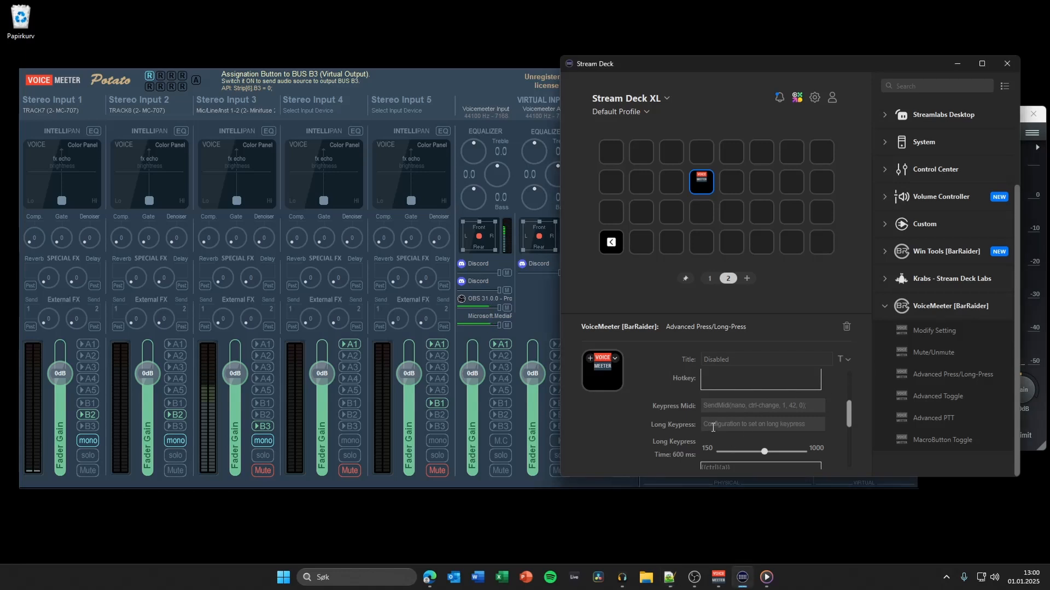
pyautogui.write('Strip[5].A1=1;Strip[5].B3=0')
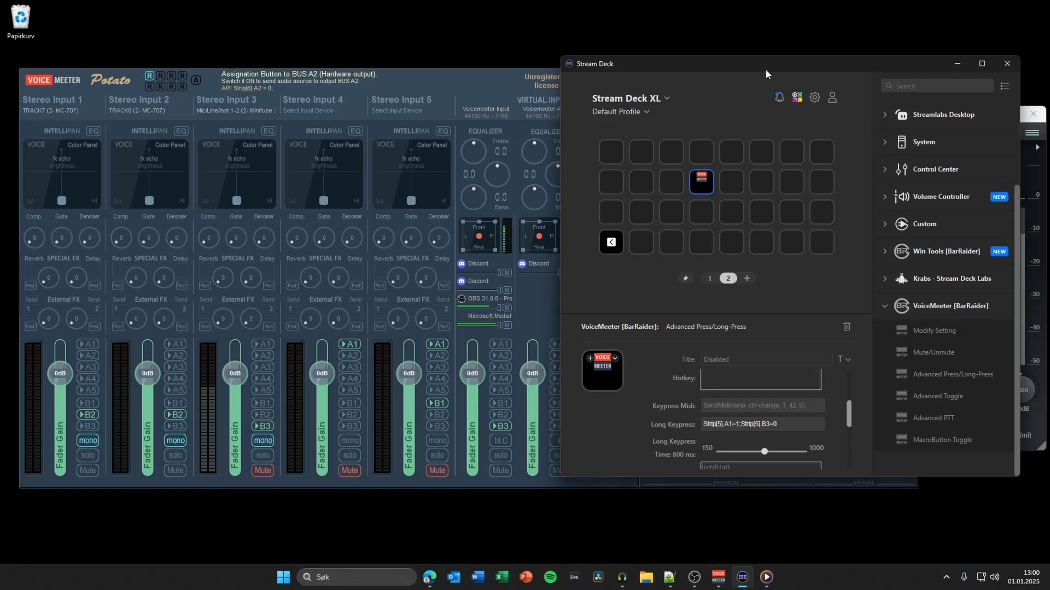
pyautogui.moveTo(765, 69); pyautogui.dragTo(169, 70)
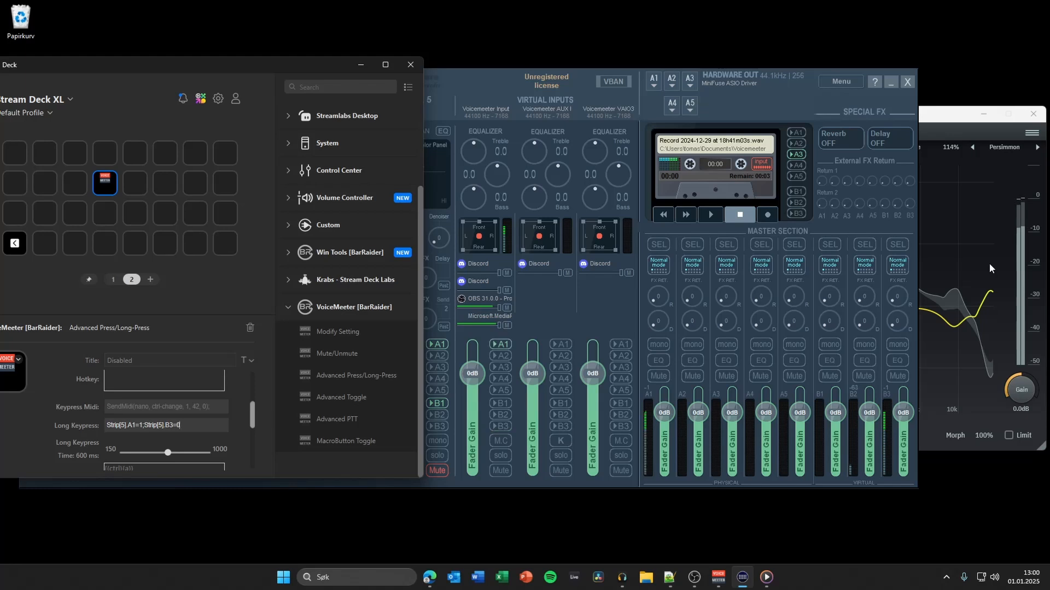
pyautogui.click(501, 344)
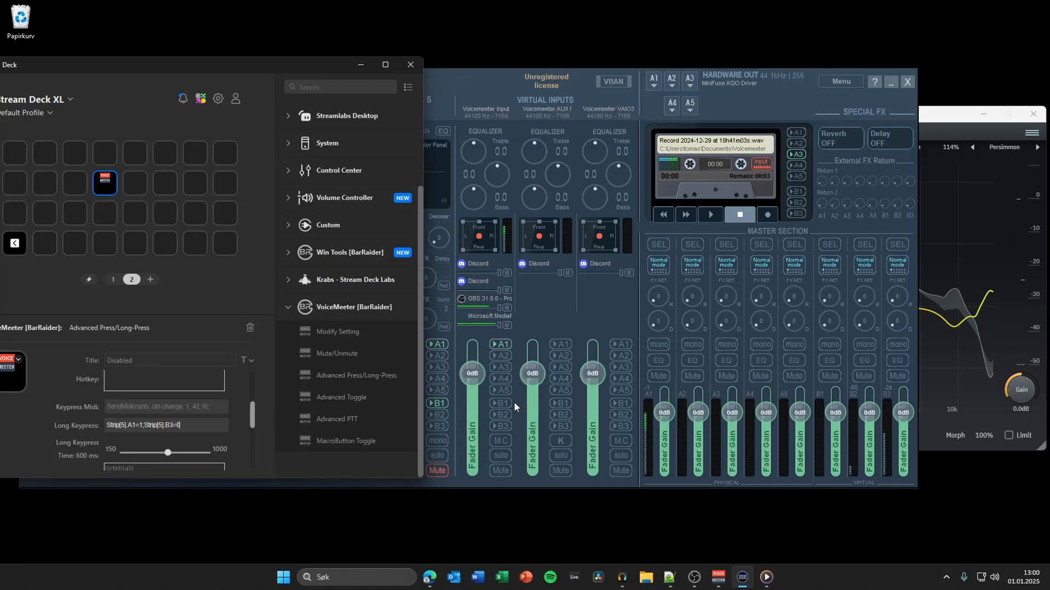